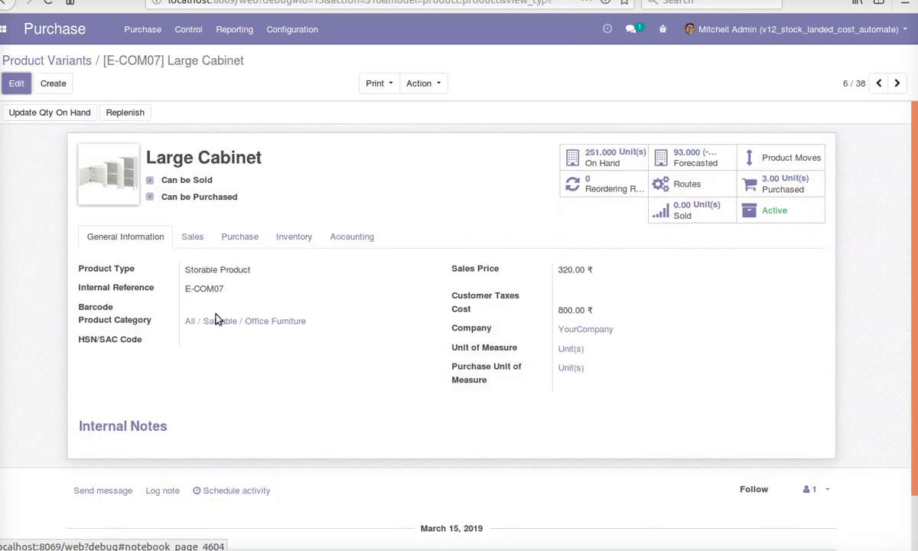
Open the Large Cabinet's Office Furniture category for editing and choose First In First Out (FIFO) costing with Automated inventory valuation.
click(254, 322)
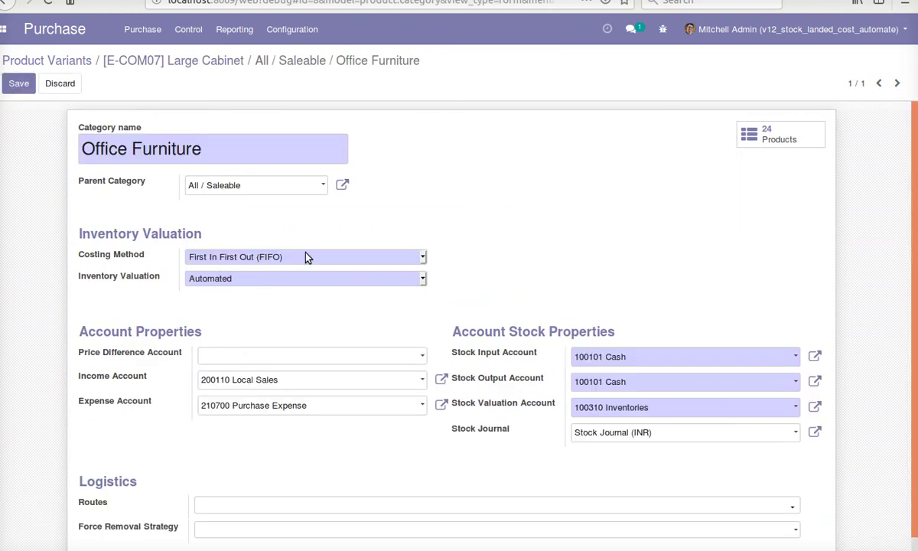
click(270, 258)
click(270, 290)
click(267, 279)
click(263, 313)
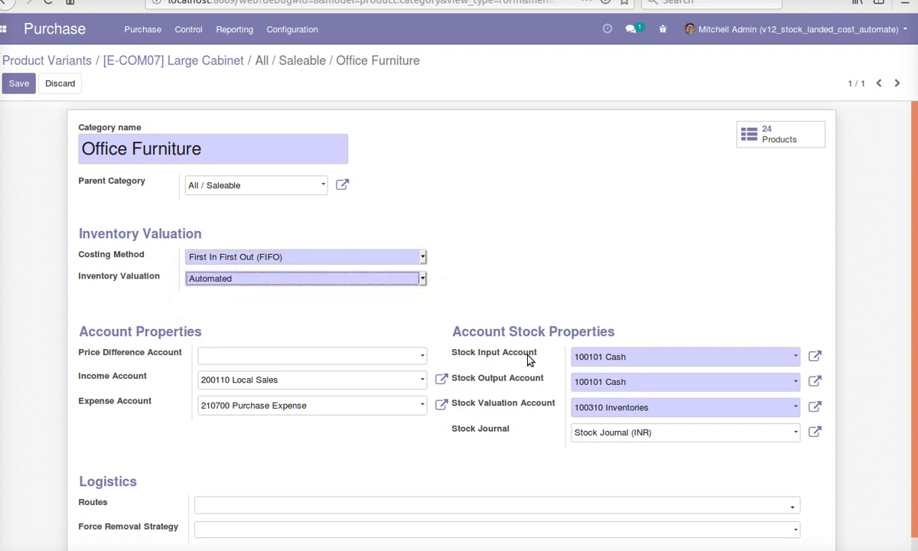
Set the category's stock input and output accounts to 100101 Cash and its valuation account to 100310 Inventories, then save.
click(637, 357)
click(627, 380)
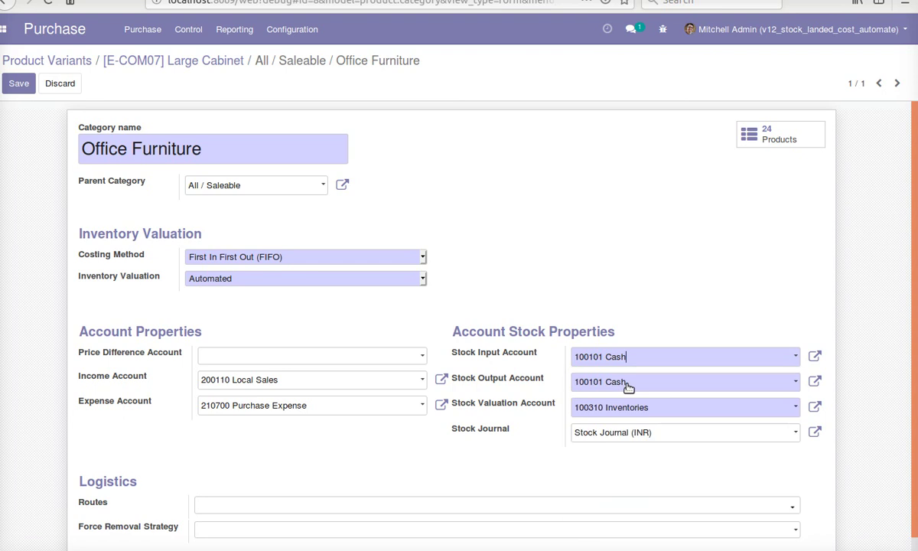
click(627, 382)
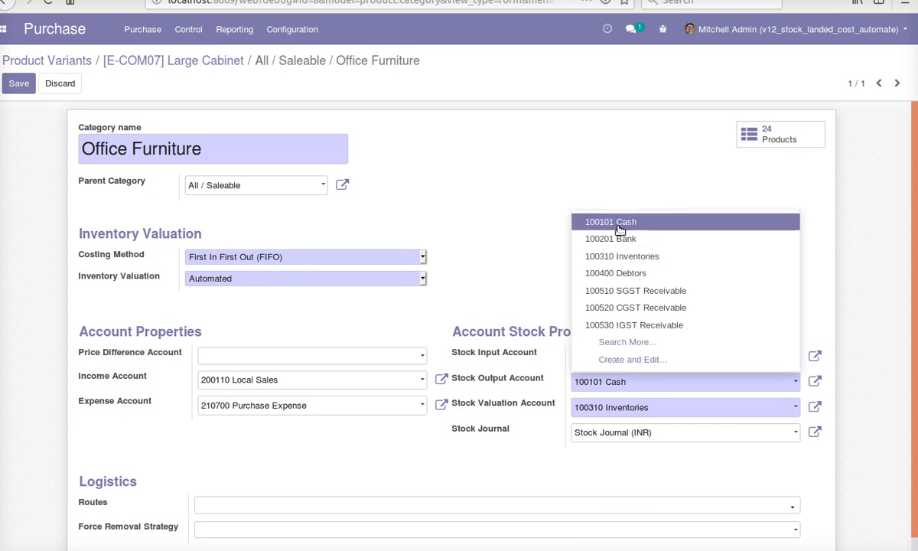
click(619, 223)
click(635, 407)
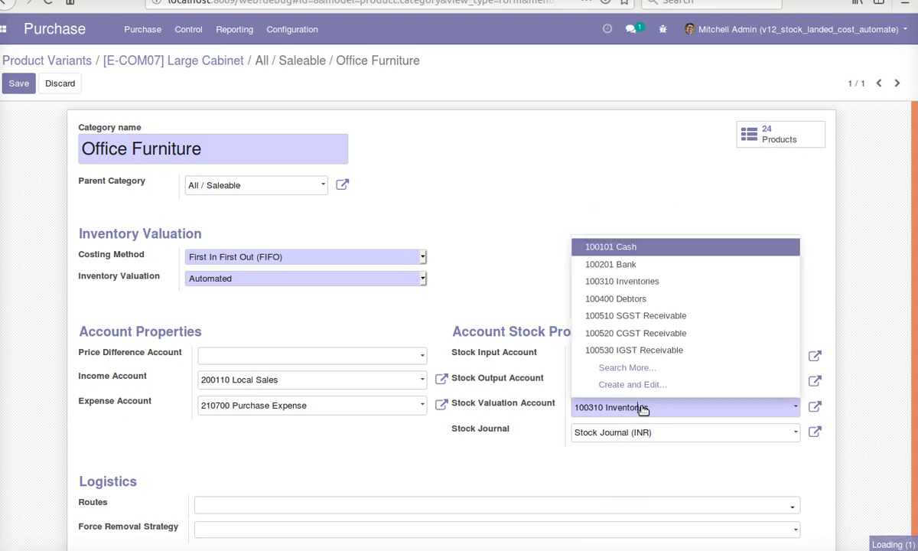
click(645, 281)
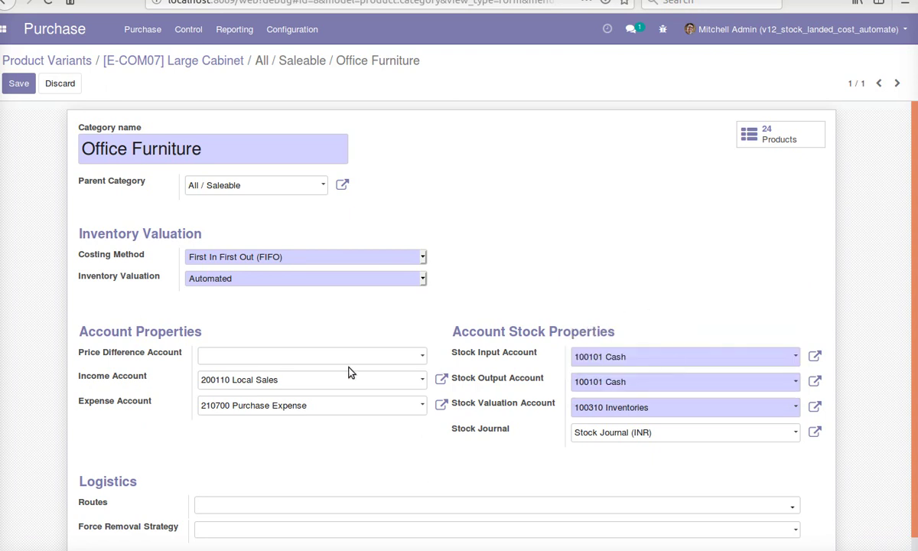
click(21, 85)
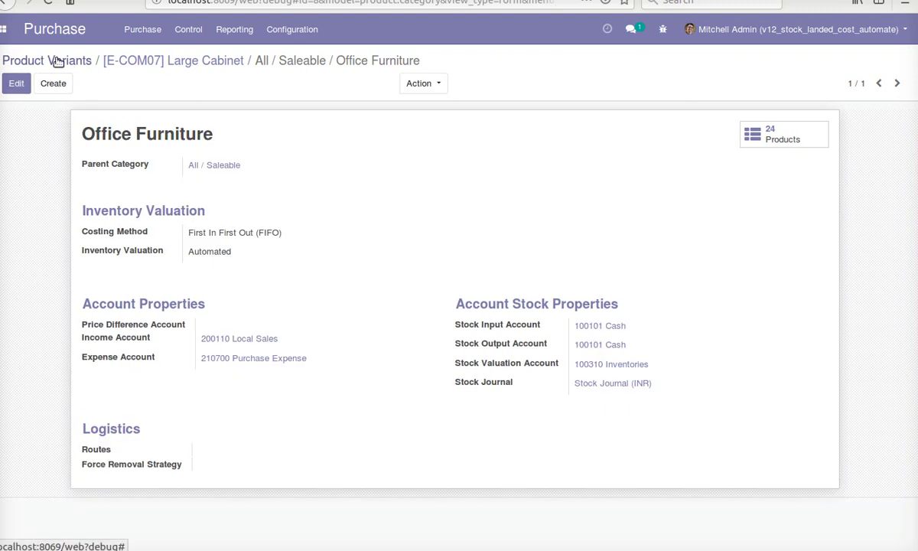
Create a new request for quotation with the Deco Addict contact person as vendor.
click(137, 33)
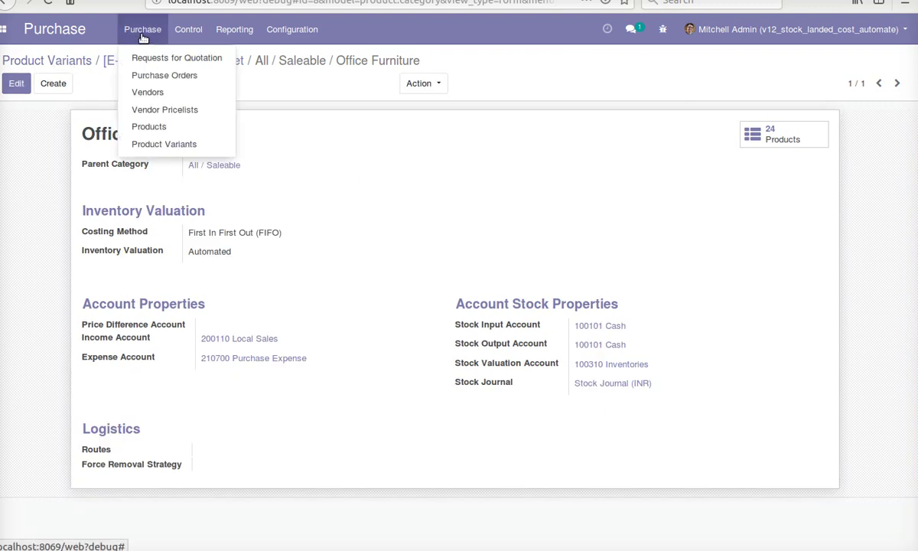
click(181, 58)
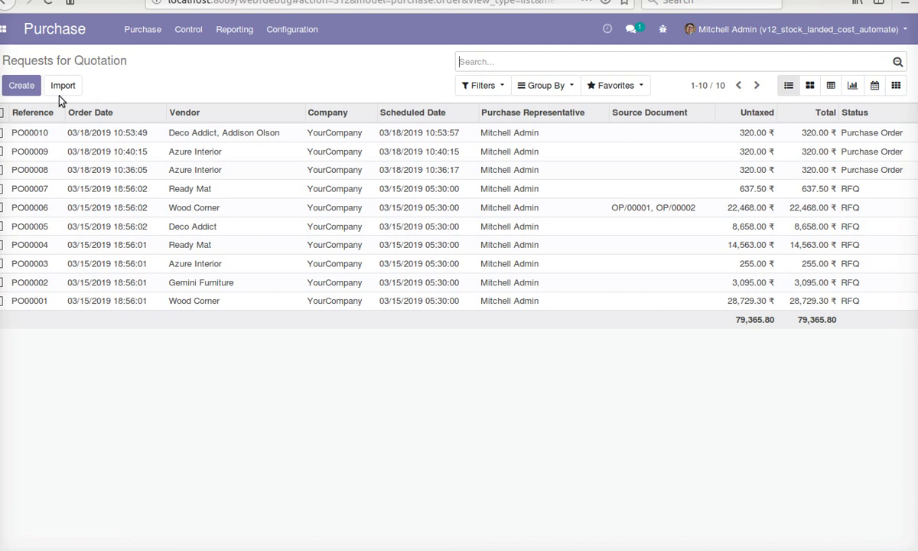
click(20, 85)
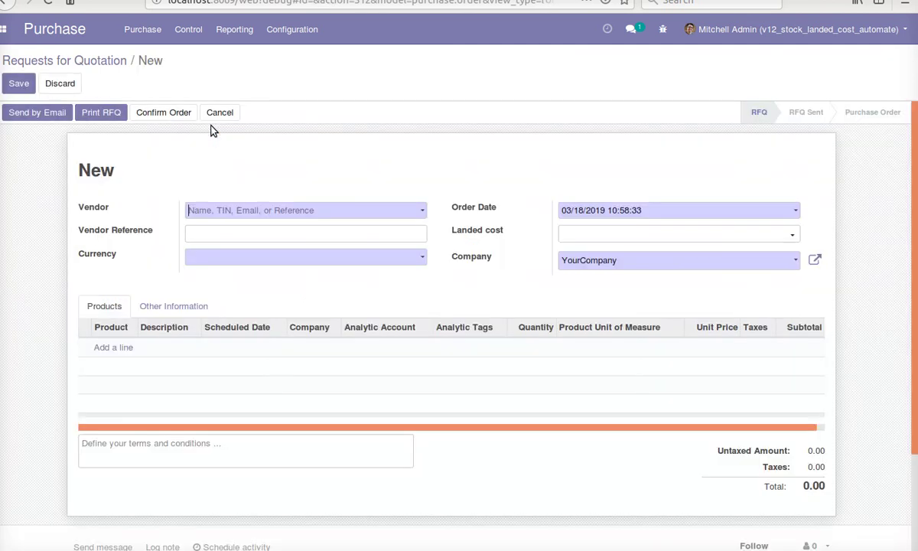
click(277, 210)
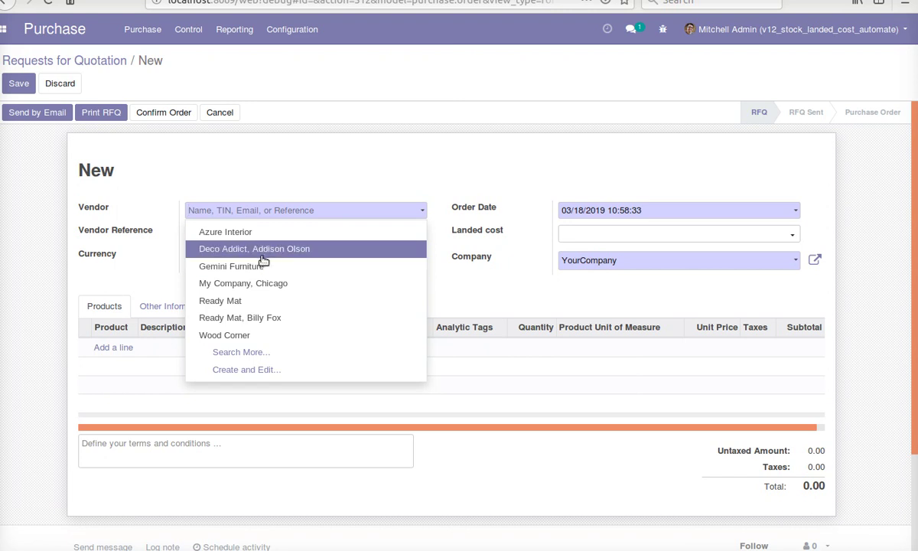
click(264, 250)
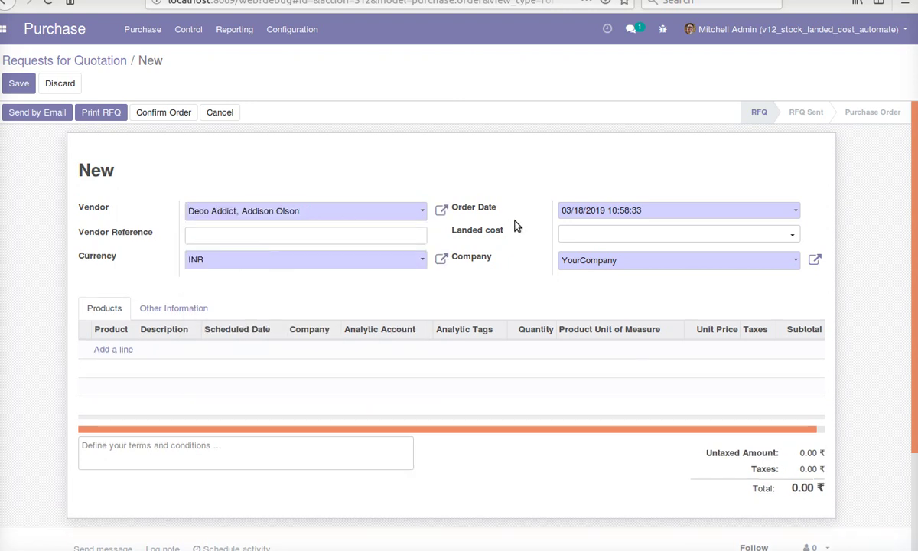
Add [E-COM07] Large Cabinet as a product line, save the request for quotation and confirm the order.
click(112, 349)
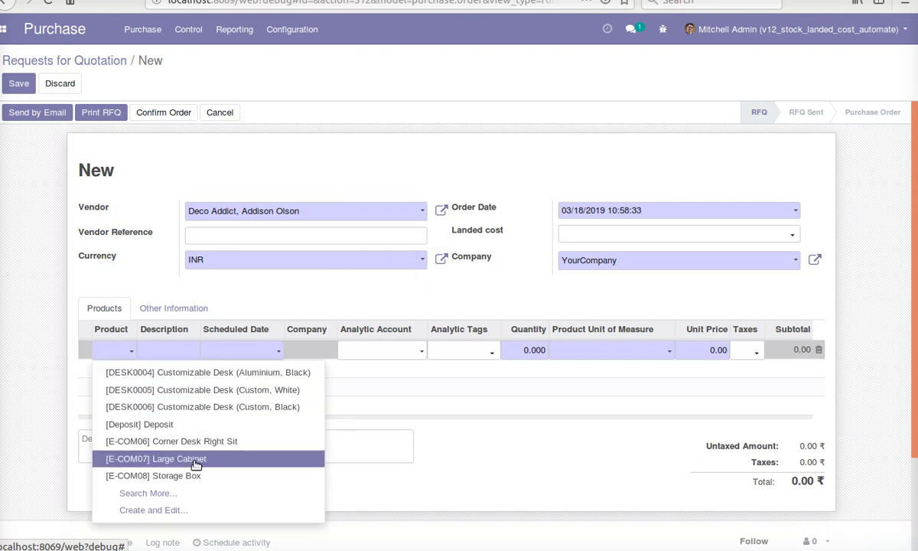
click(196, 459)
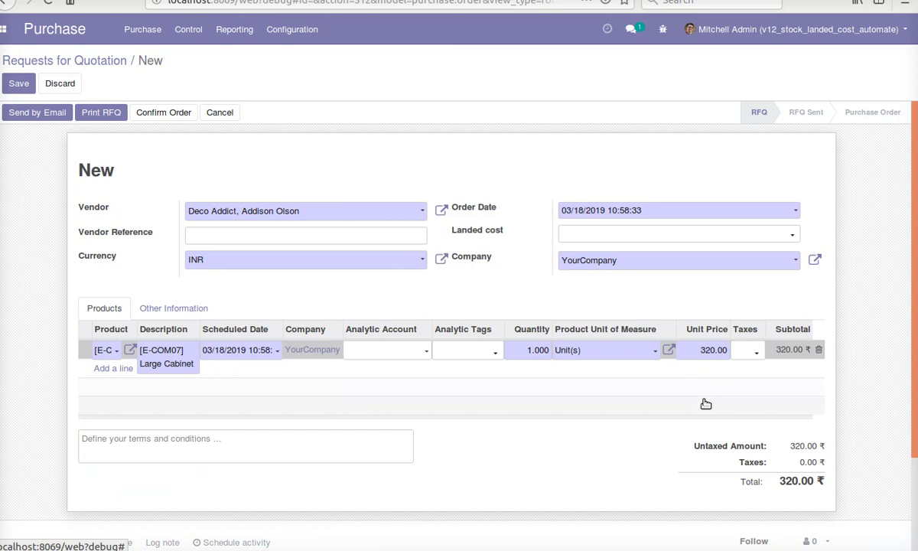
click(17, 85)
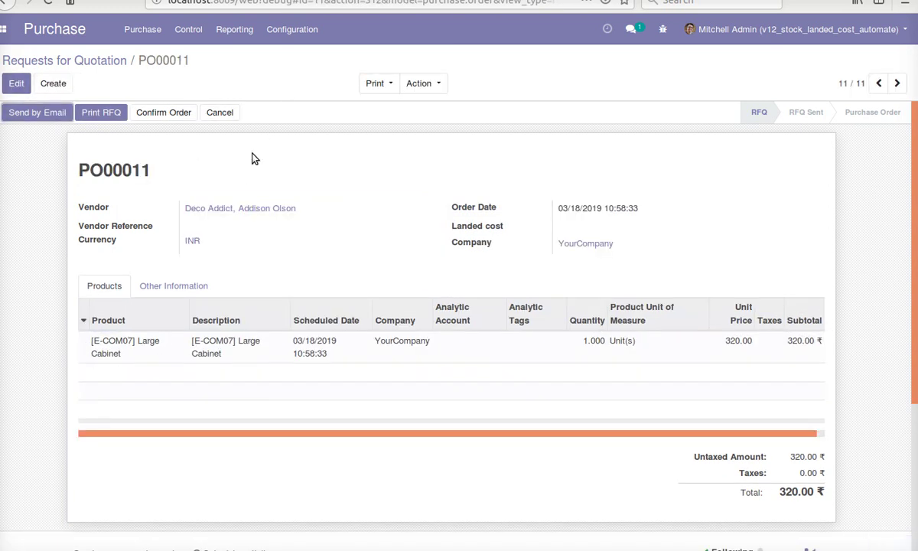
click(163, 113)
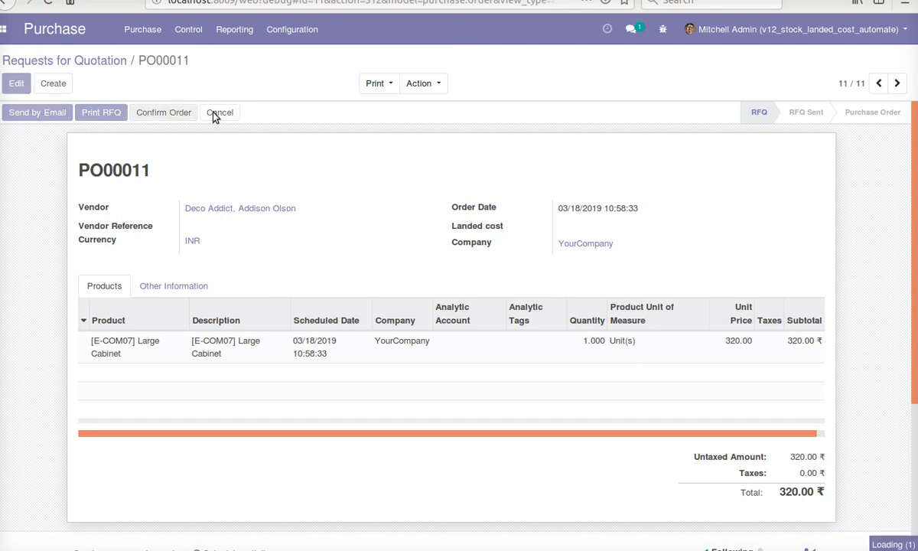
Create a vendor bill from the purchase order and set its landed cost journal to Stock Journal (INR).
click(117, 113)
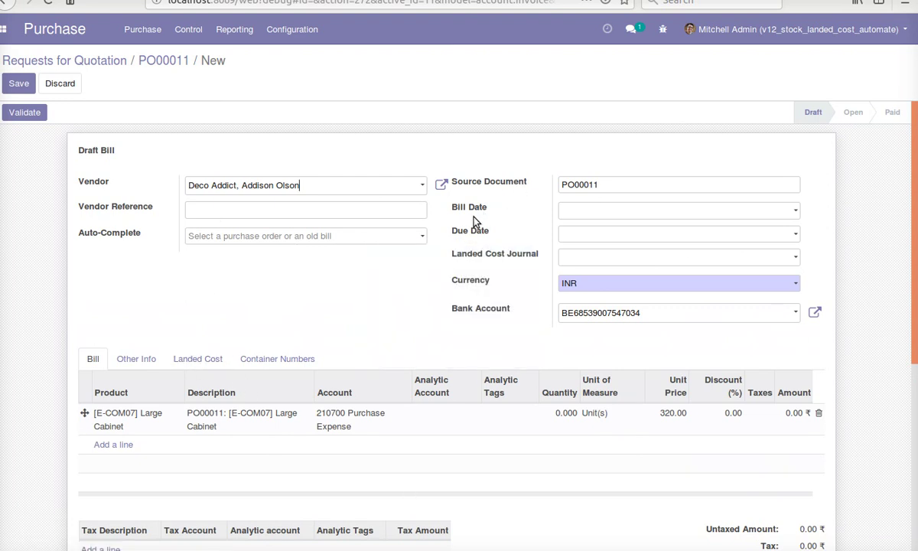
click(587, 259)
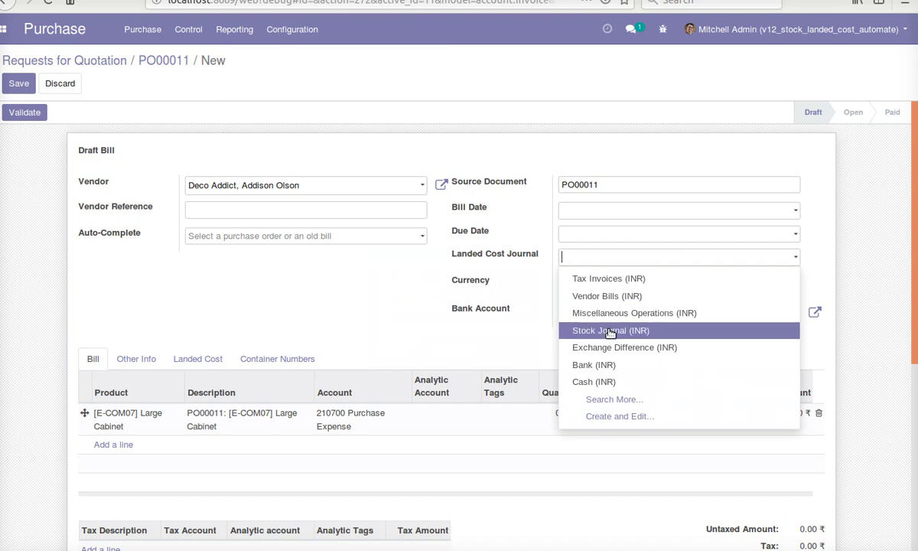
click(610, 330)
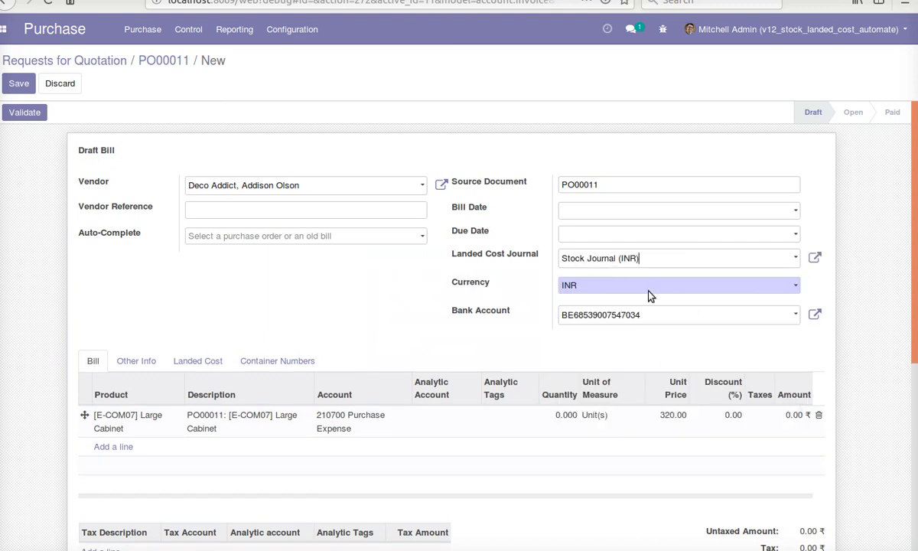
Add a landed cost line to the draft bill and open the form for creating its new product.
click(183, 359)
click(112, 402)
click(128, 404)
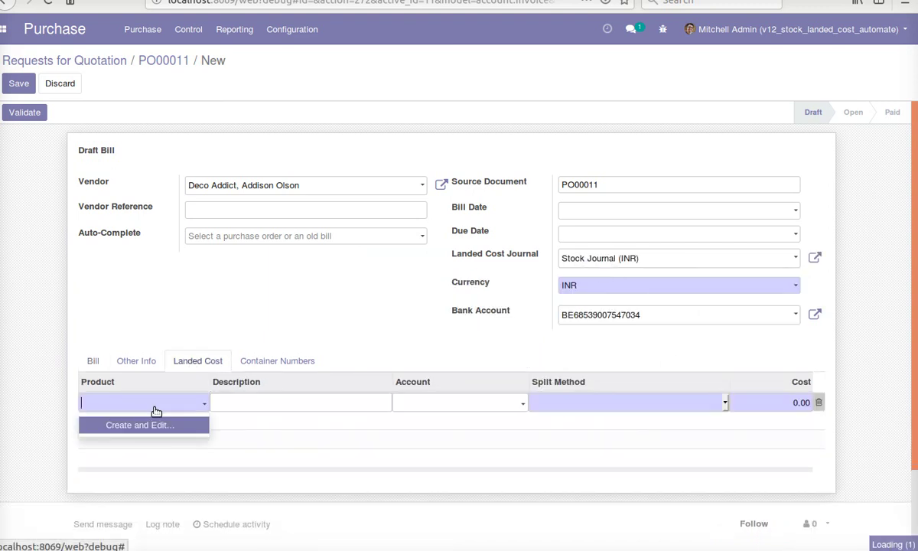
click(145, 410)
click(145, 410)
click(147, 427)
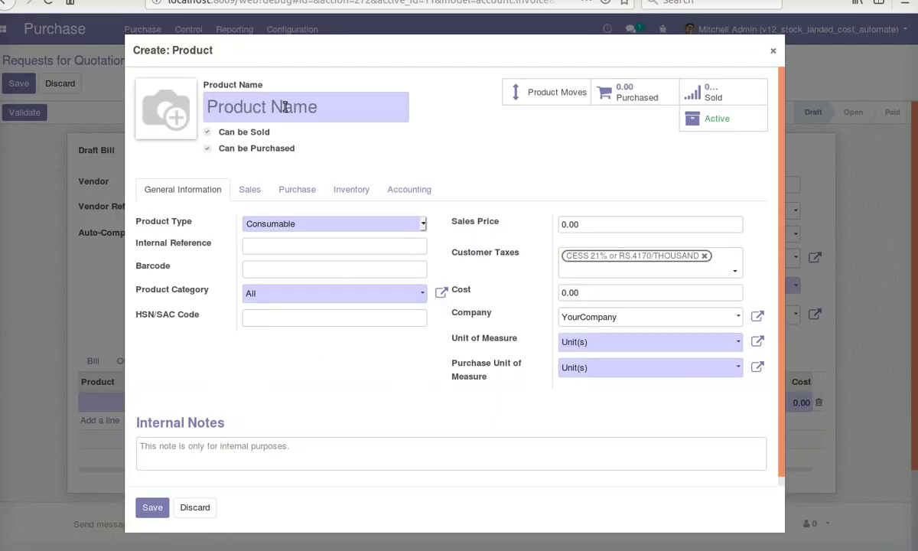
text(S)
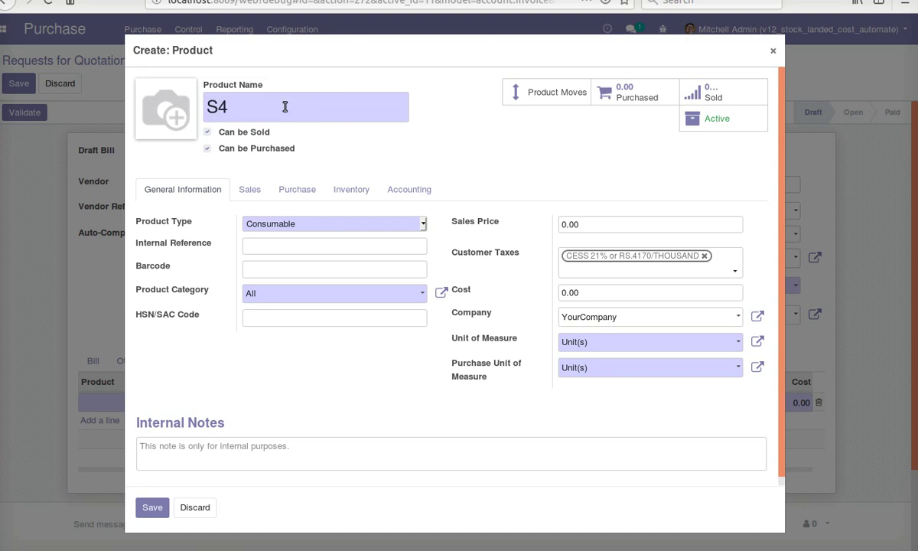
text(e)
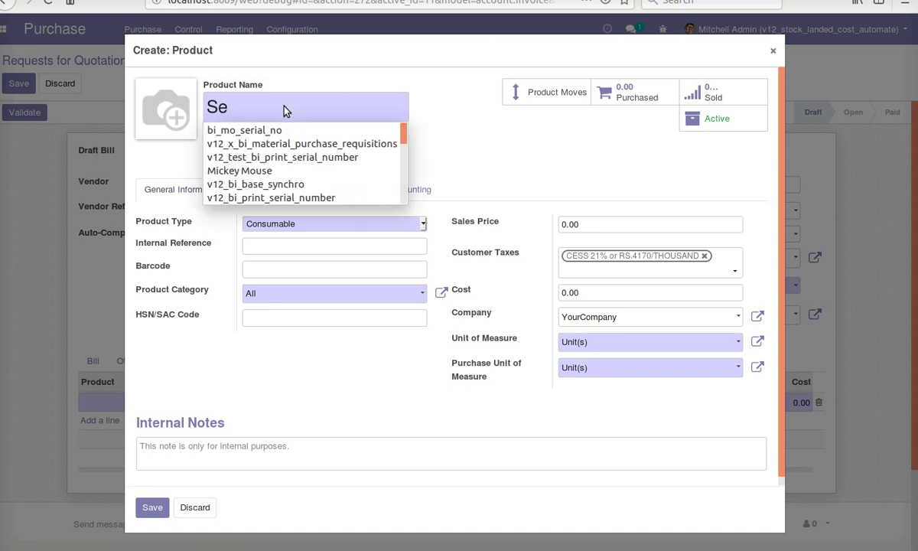
key(BackSpace)
key(BackSpace)
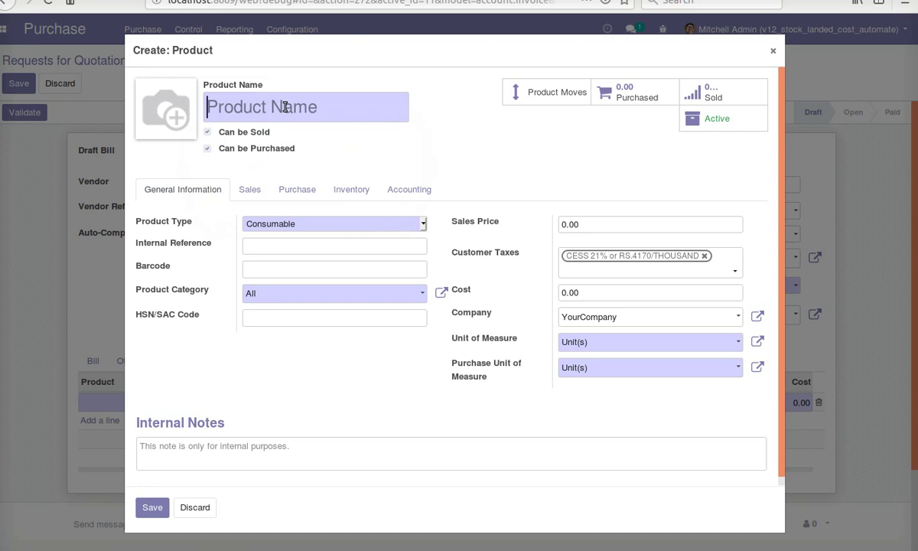
Name the new landed cost product "Security deposite", set its cost to 150 and save it.
text(Securi)
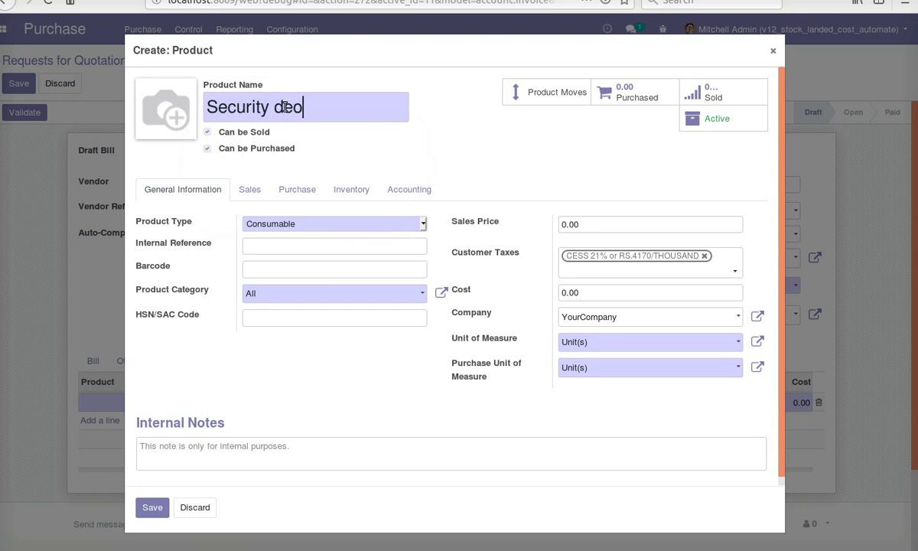
text(ty deposite)
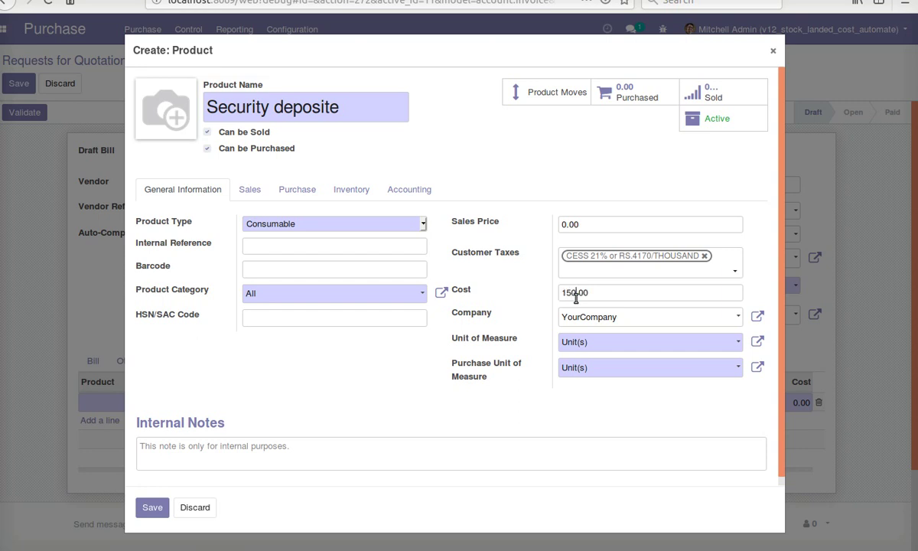
click(149, 510)
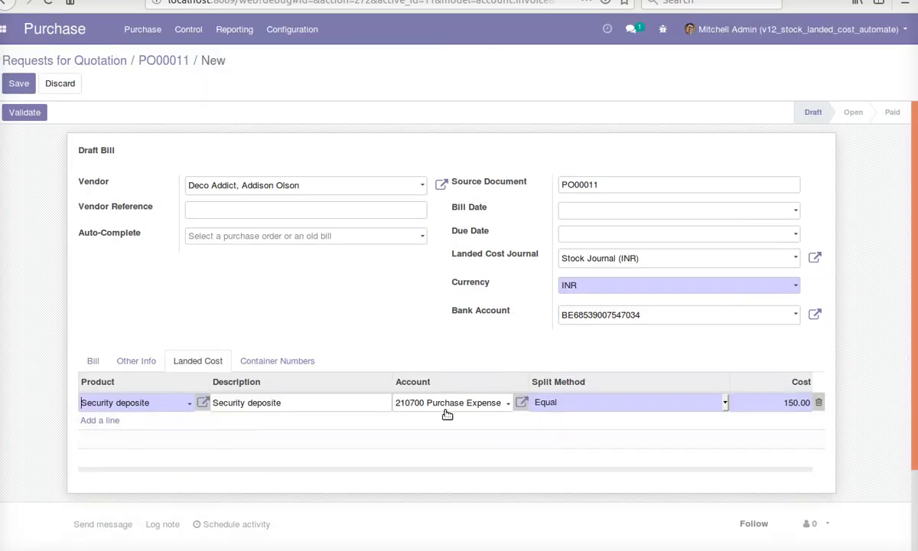
Add container number 12014 to the draft bill and save the bill.
click(271, 354)
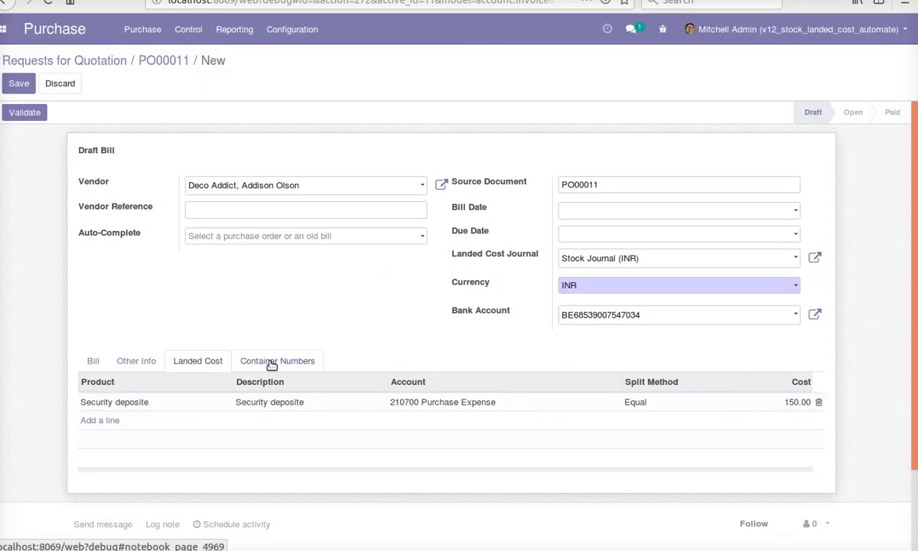
click(271, 363)
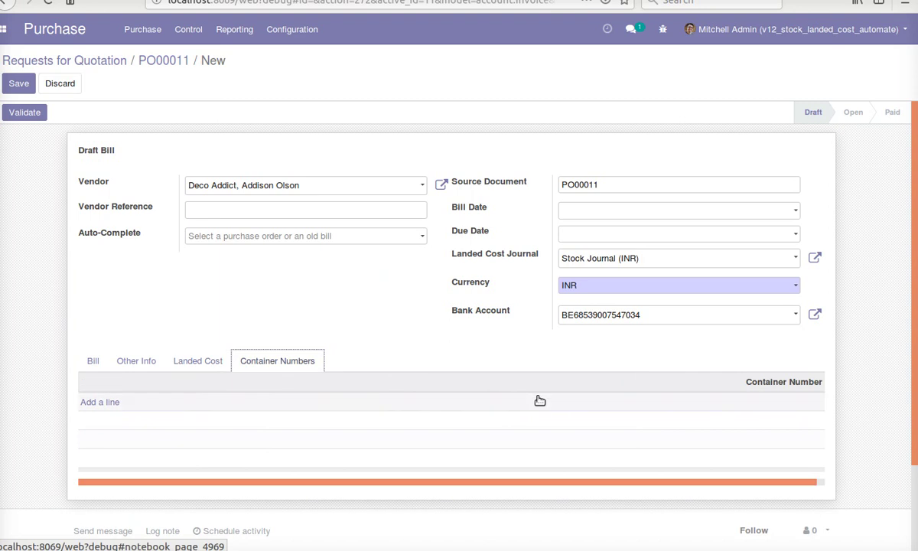
click(98, 402)
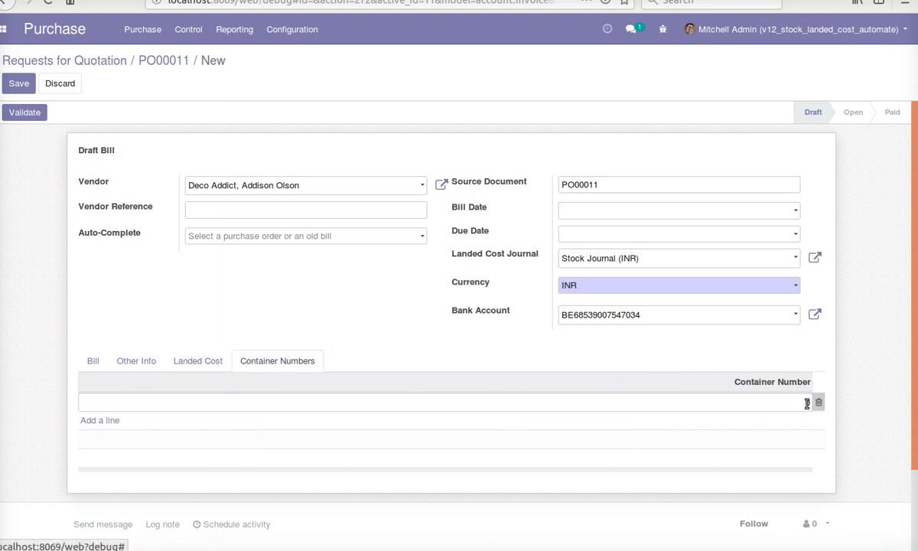
text(12014)
click(22, 87)
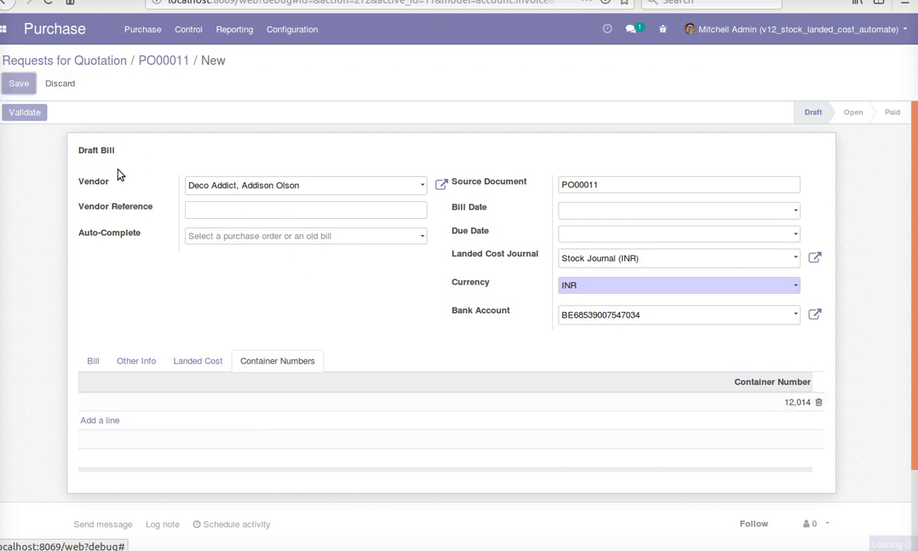
Review the saved draft bill's bill lines, other information, landed cost line and container numbers.
click(188, 321)
click(123, 321)
click(97, 321)
click(147, 322)
click(180, 323)
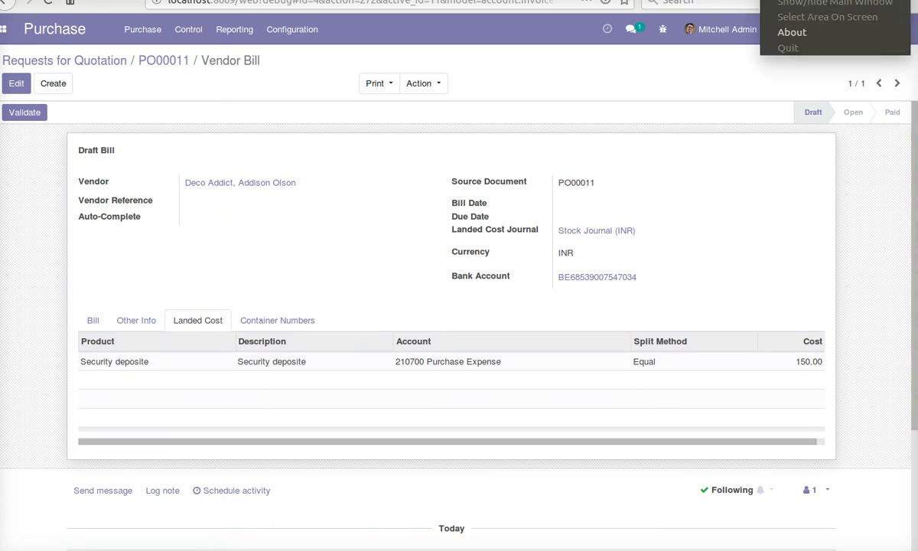
click(723, 29)
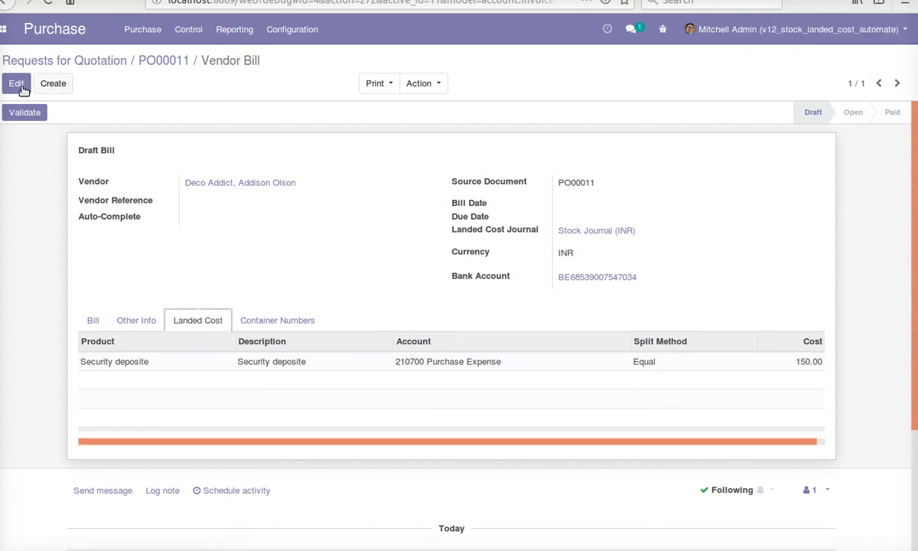
click(280, 320)
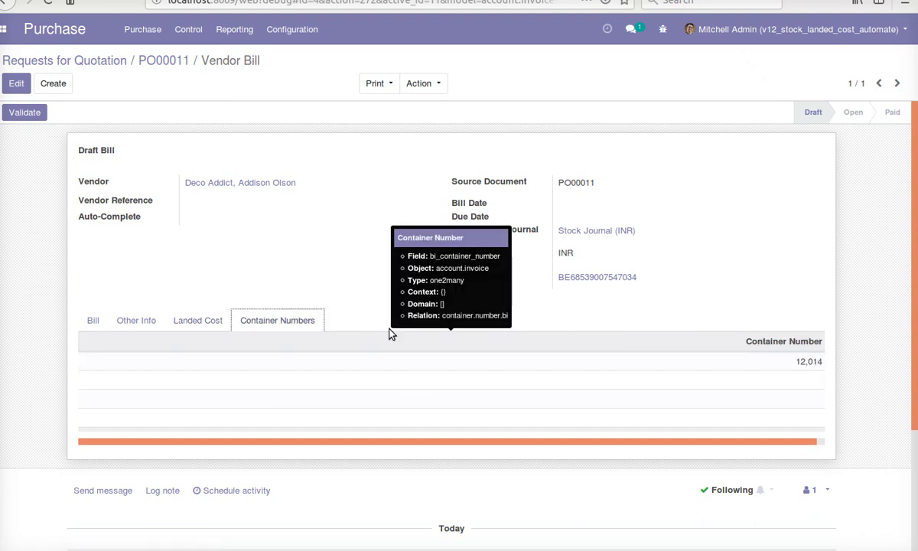
click(188, 322)
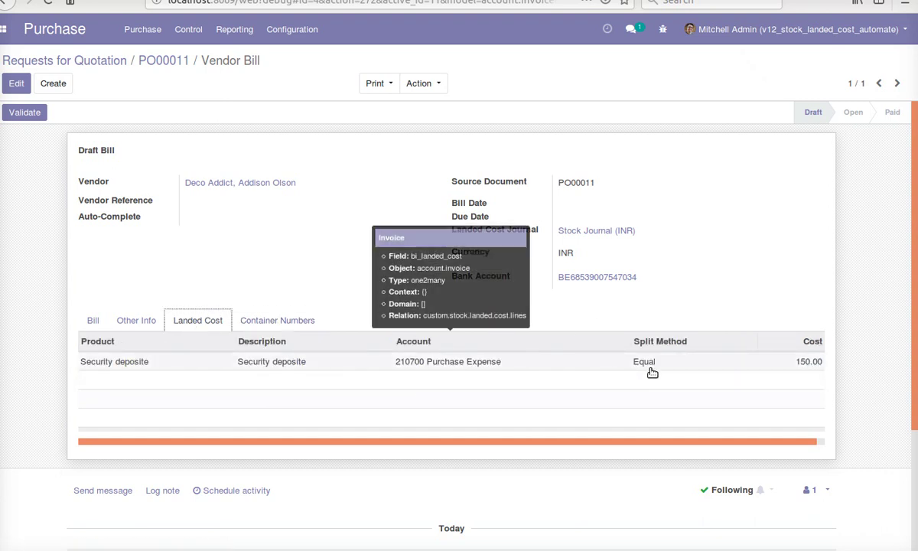
Validate the vendor bill, and reopen the newest Large Cabinet purchase order to check its linked landed cost and other information.
click(21, 113)
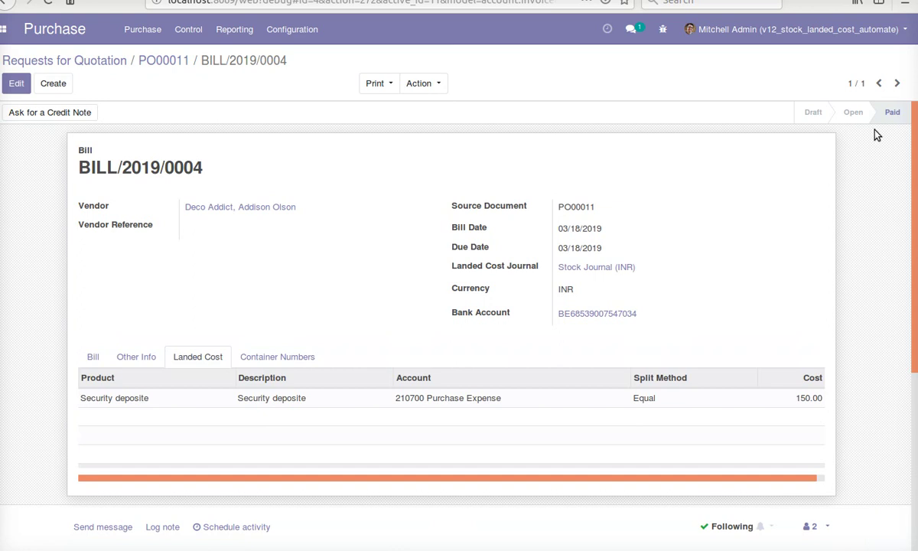
click(142, 29)
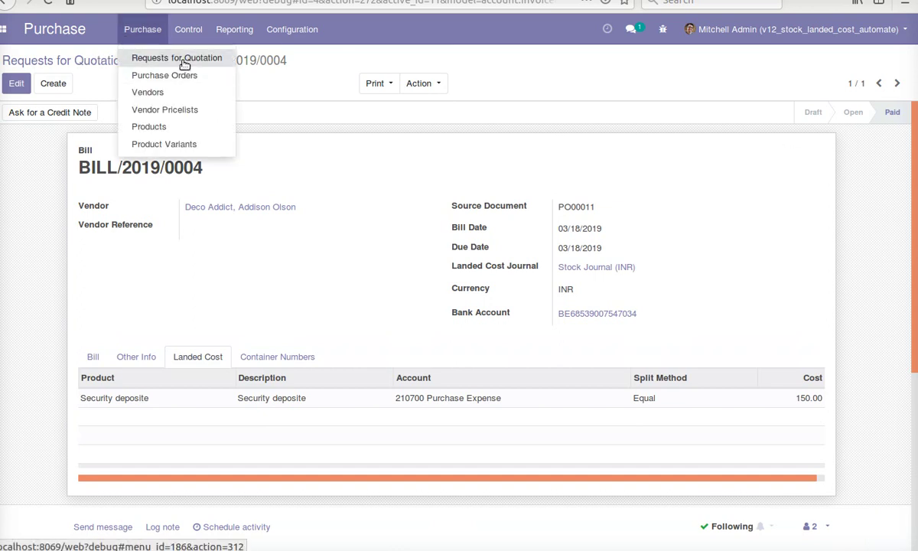
click(180, 60)
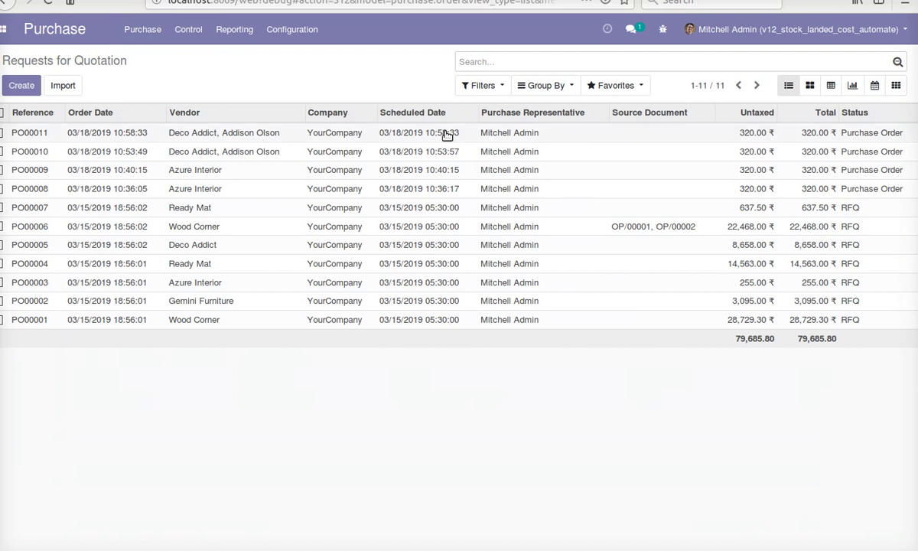
click(758, 134)
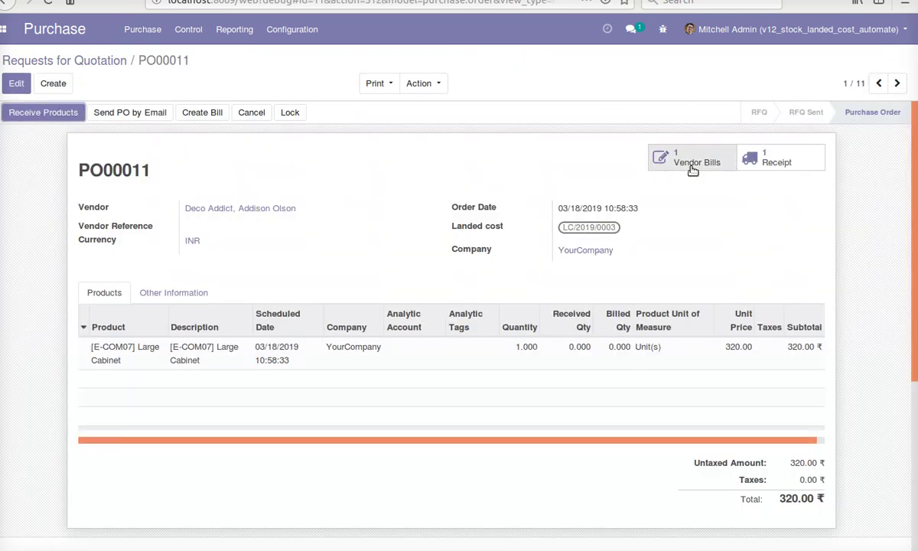
click(164, 294)
click(104, 292)
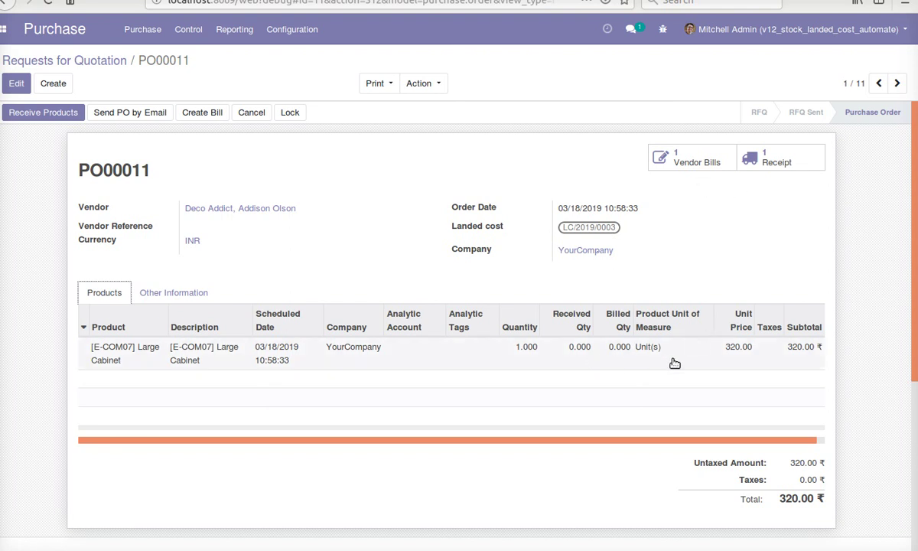
Switch to Inventory and compute the valuation adjustments of draft landed cost LC/2019/0003.
click(13, 35)
click(20, 88)
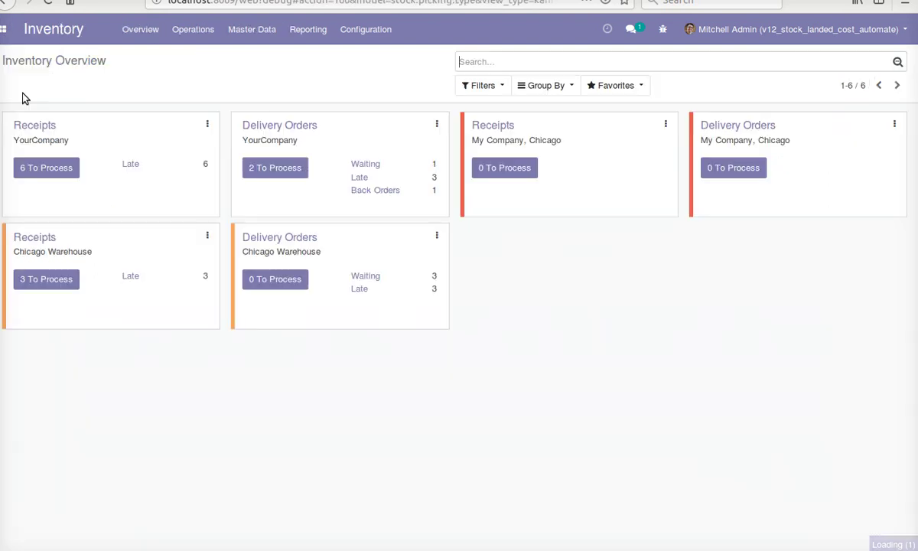
click(187, 29)
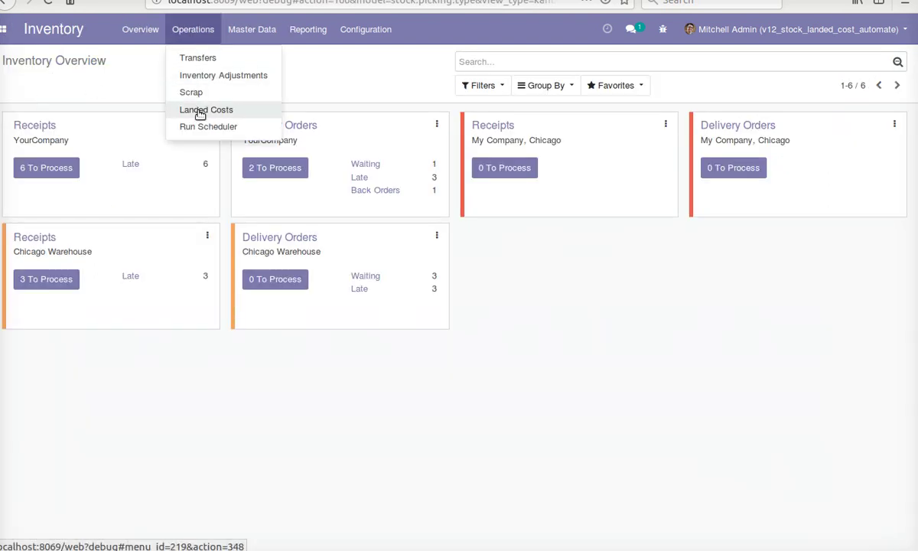
click(203, 108)
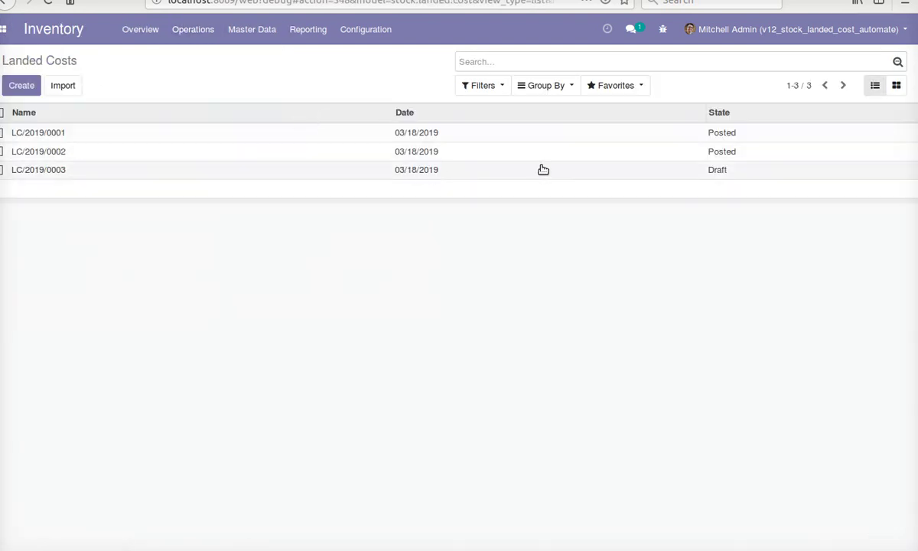
click(485, 171)
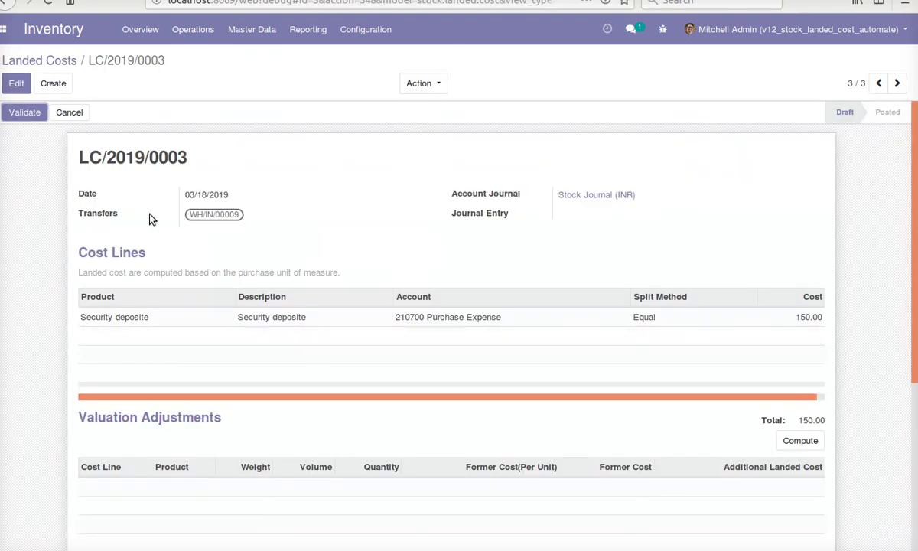
click(795, 439)
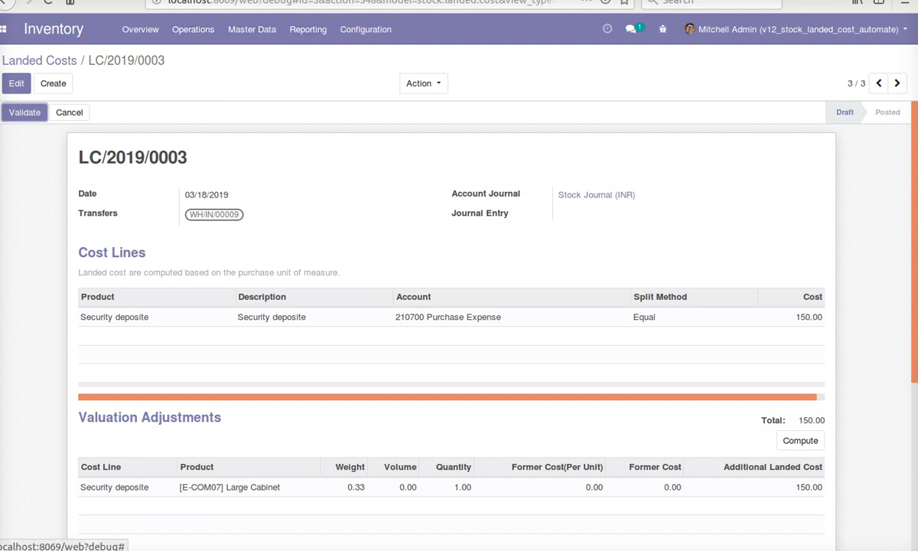
click(833, 2)
key(Escape)
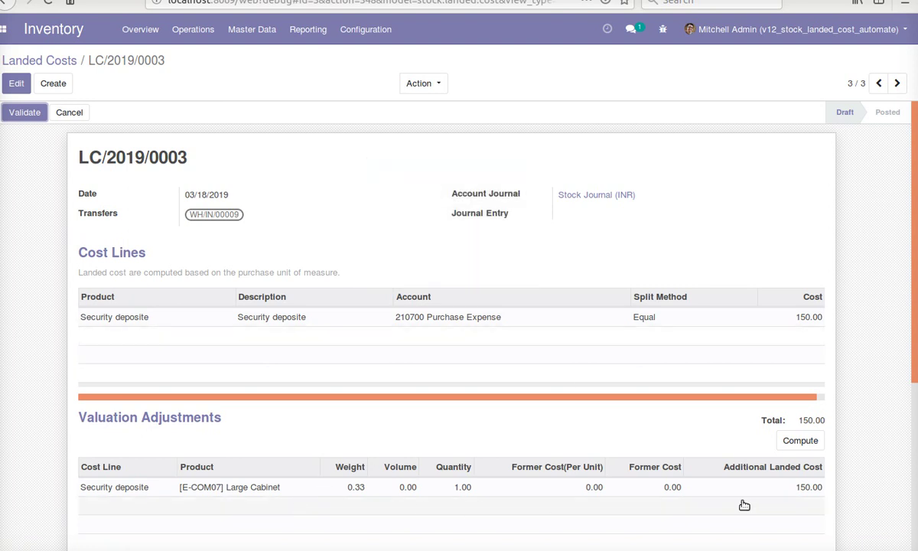
scroll(750, 505, down, 4)
scroll(686, 459, up, 4)
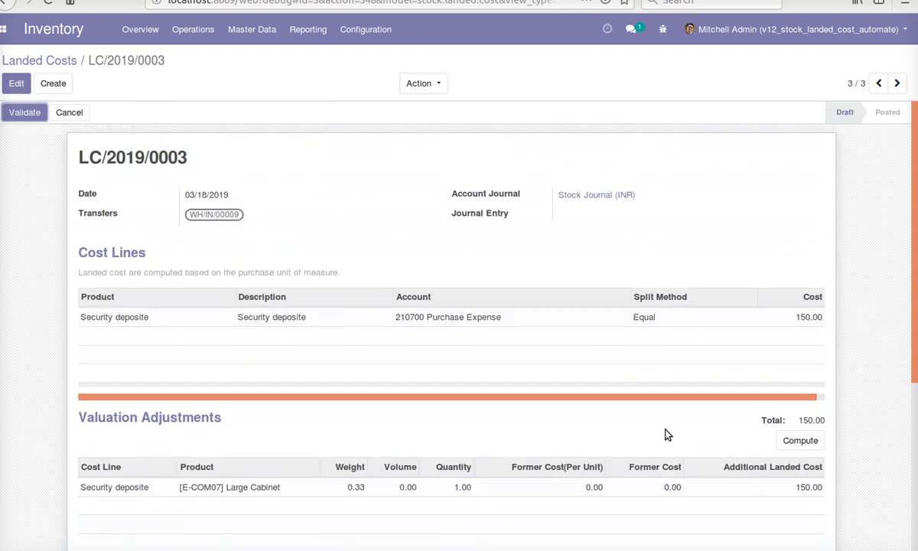
Set the done quantity of Large Cabinet to 1 on receipt WH/IN/00009 and validate the transfer.
click(183, 34)
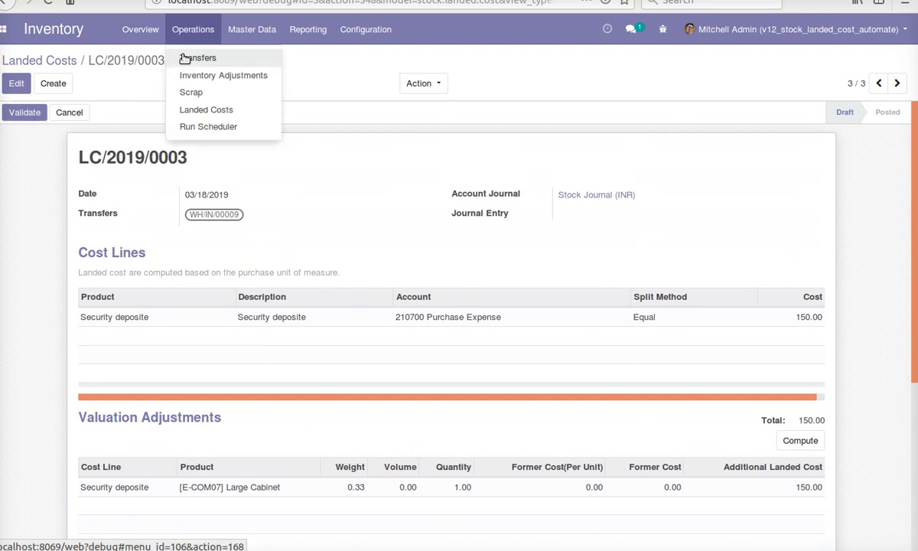
click(185, 58)
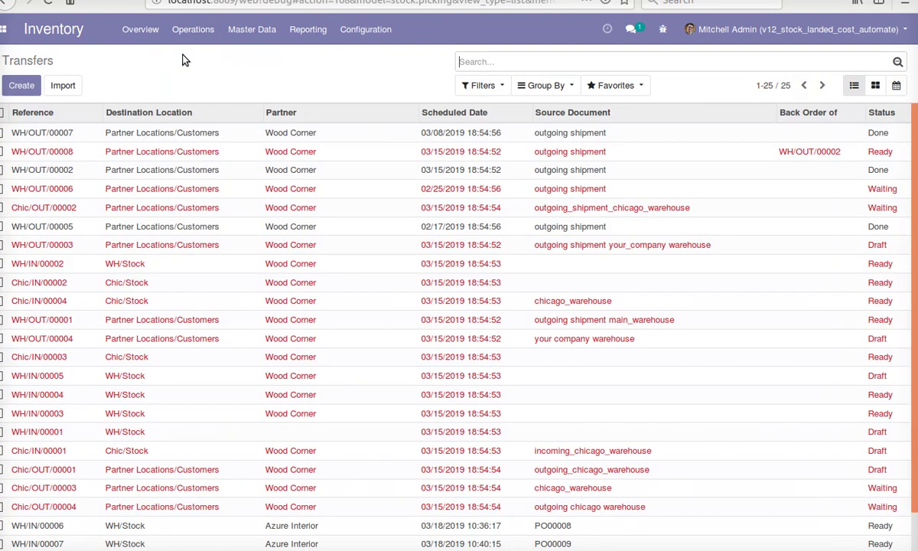
scroll(317, 299, down, 2)
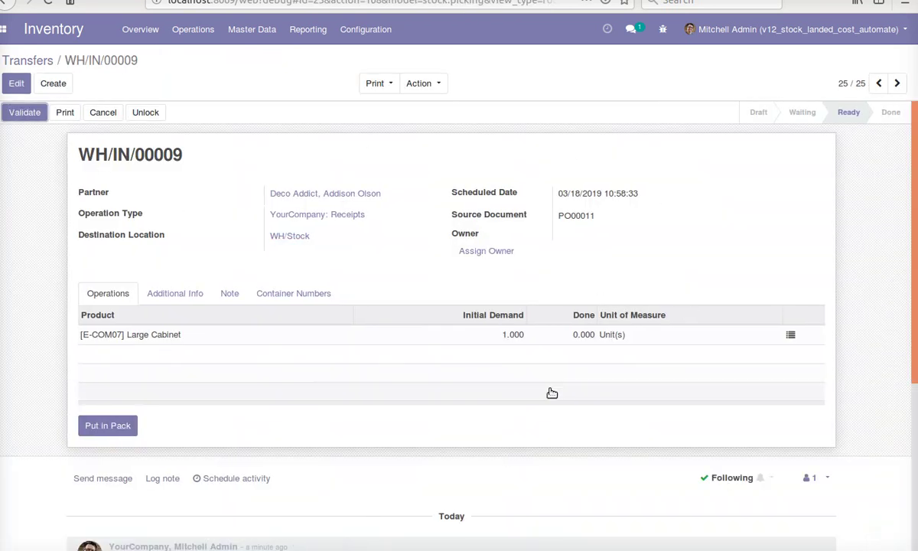
click(791, 337)
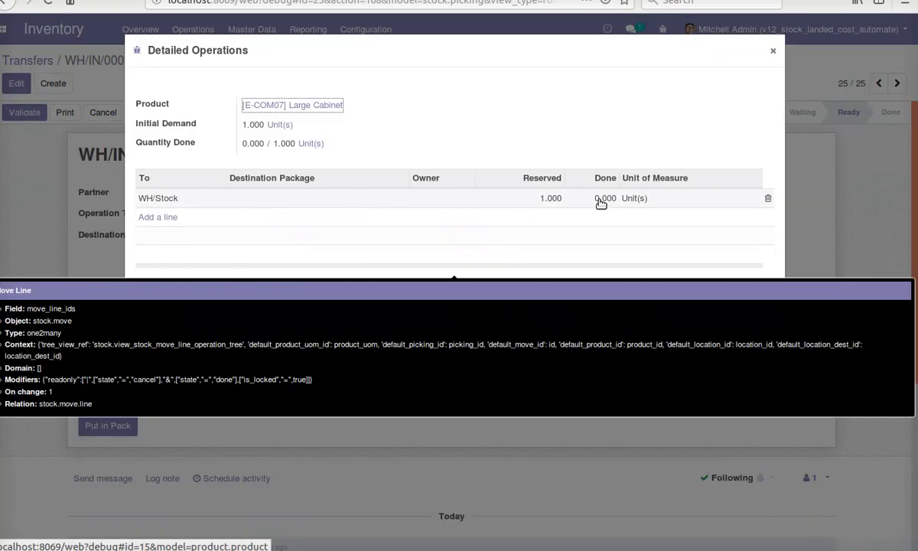
click(605, 200)
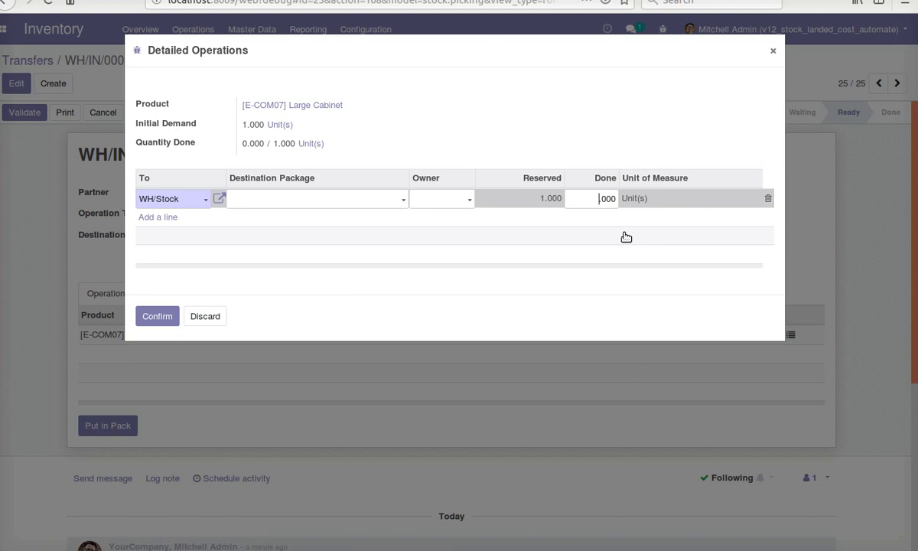
text(1)
click(157, 316)
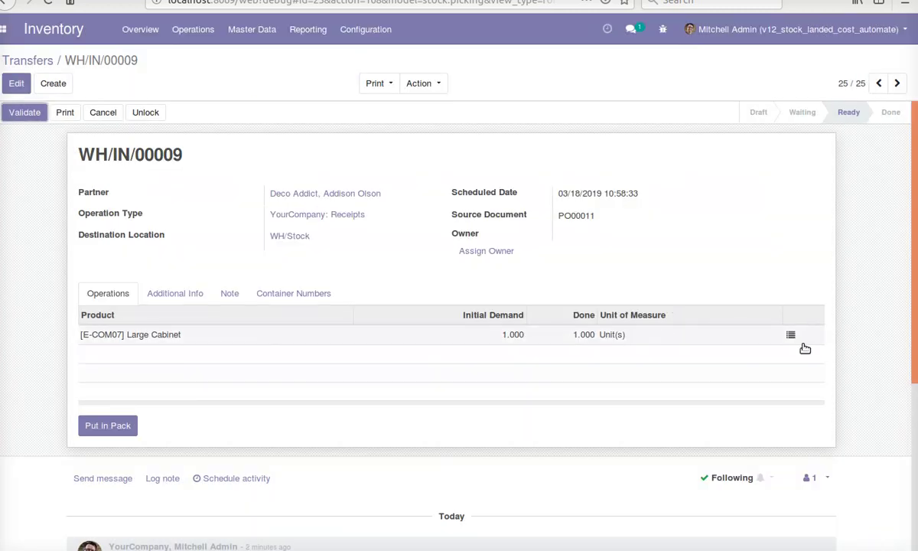
click(22, 111)
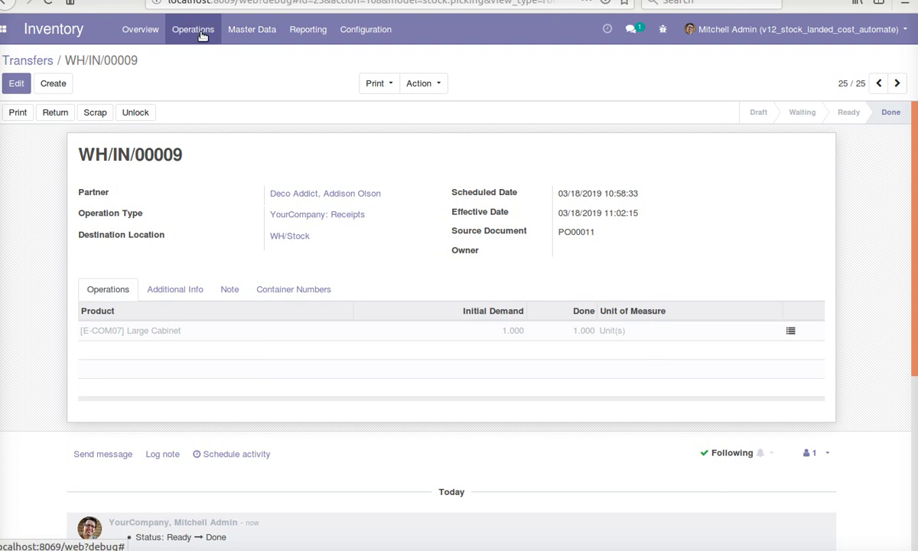
Check the container numbers, additional info and operations of the validated receipt WH/IN/00009.
click(321, 290)
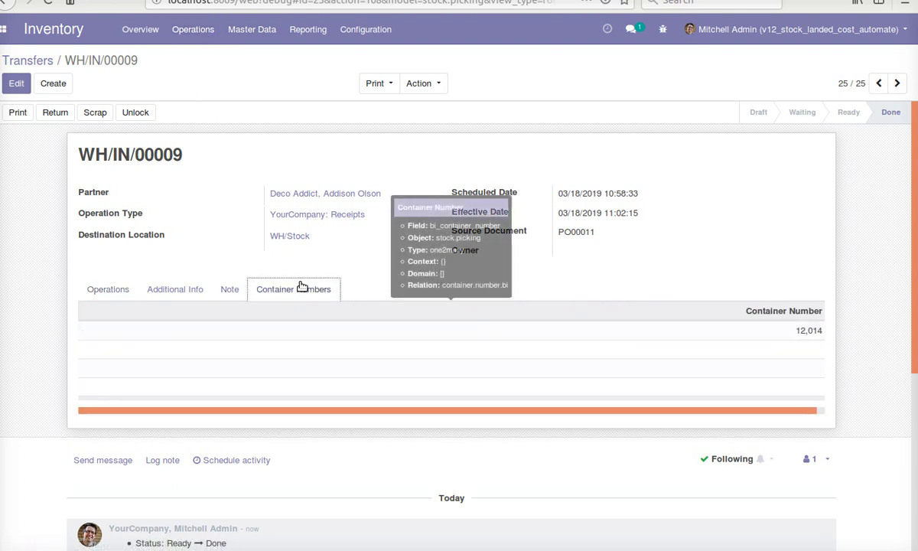
click(167, 287)
click(108, 286)
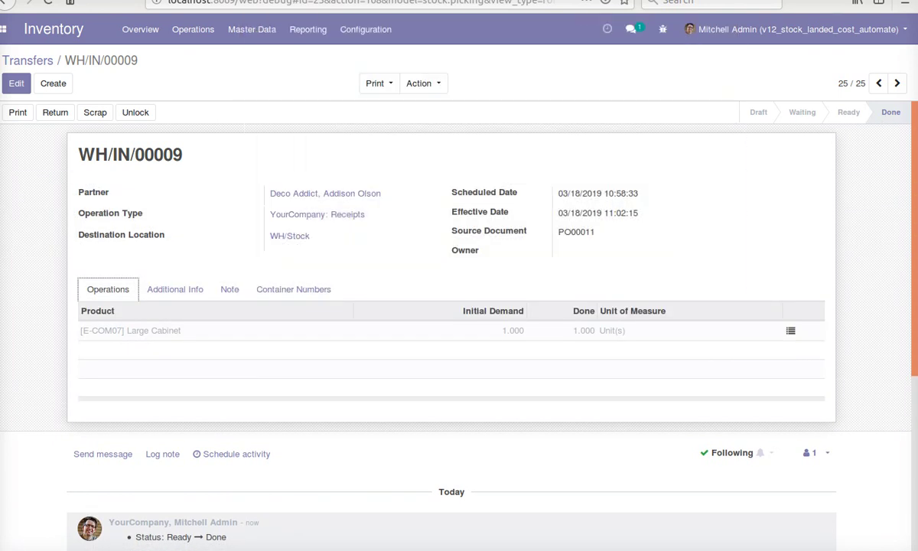
click(662, 2)
Open landed cost LC/2019/0003 and review its status, journal entry, cost lines and valuation adjustments.
click(177, 31)
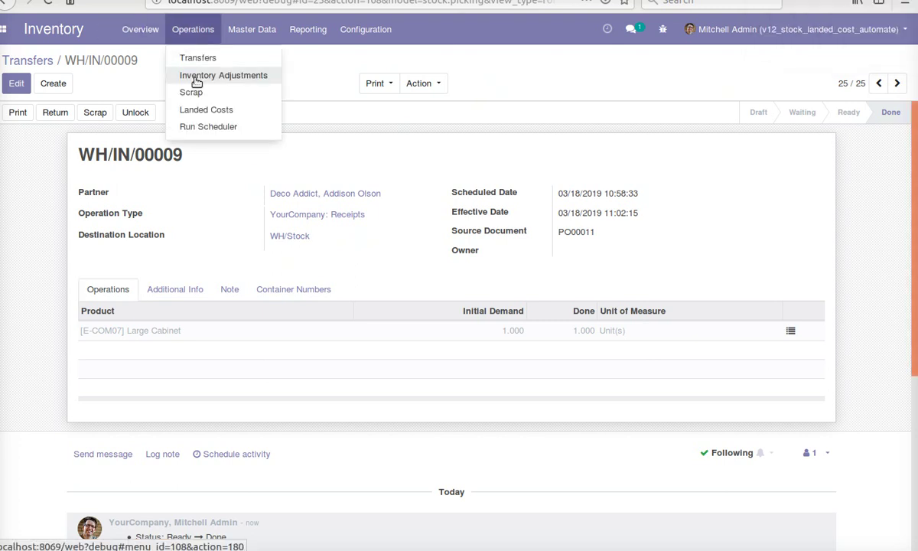
click(216, 112)
click(391, 171)
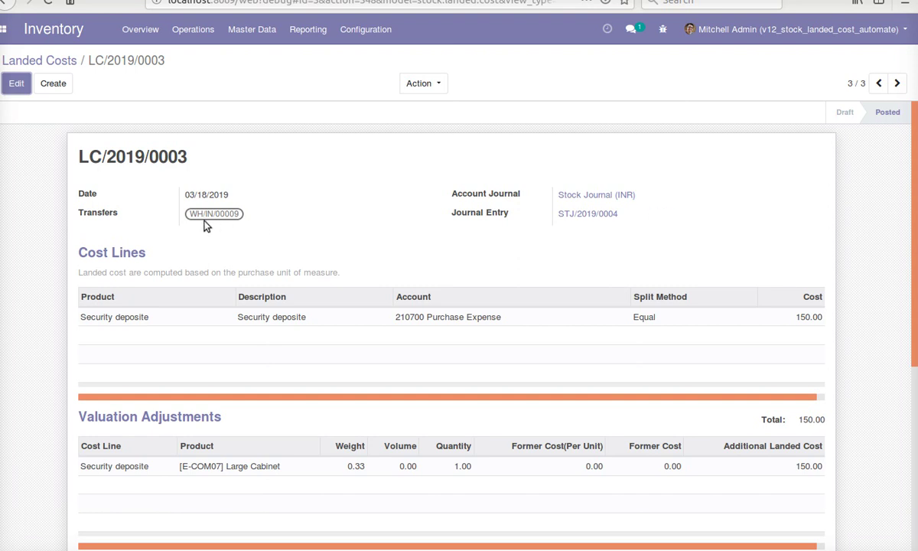
scroll(336, 381, down, 3)
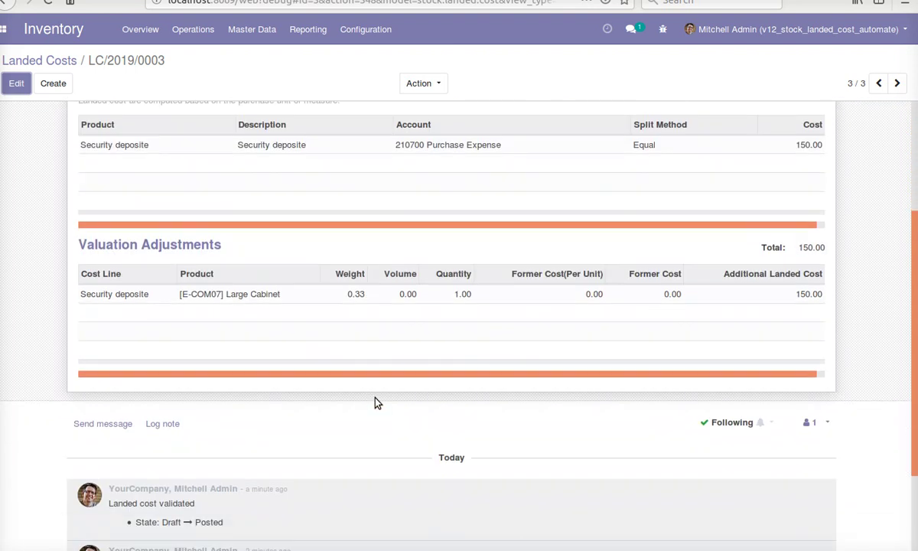
scroll(374, 401, up, 3)
Compare the cost lines and valuation adjustments of landed costs LC/2019/0001, LC/2019/0002 and LC/2019/0003.
click(55, 61)
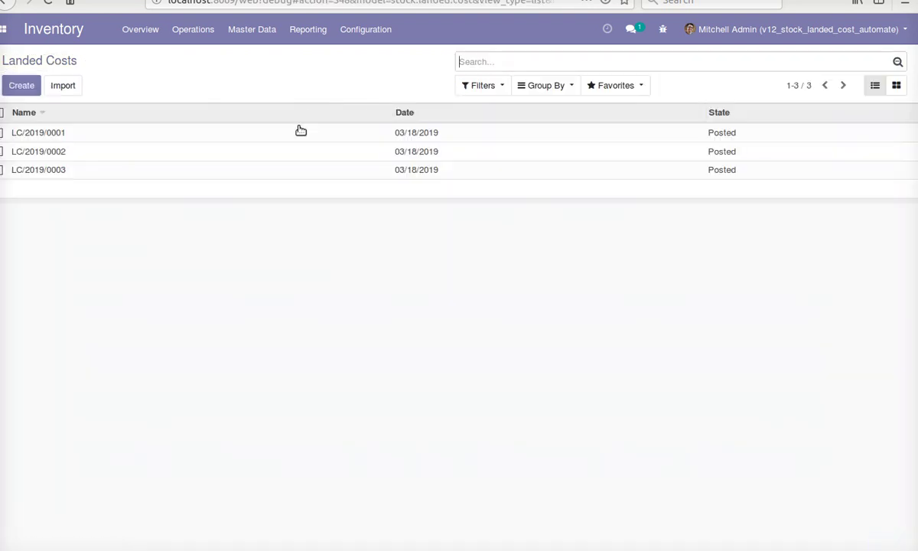
click(336, 132)
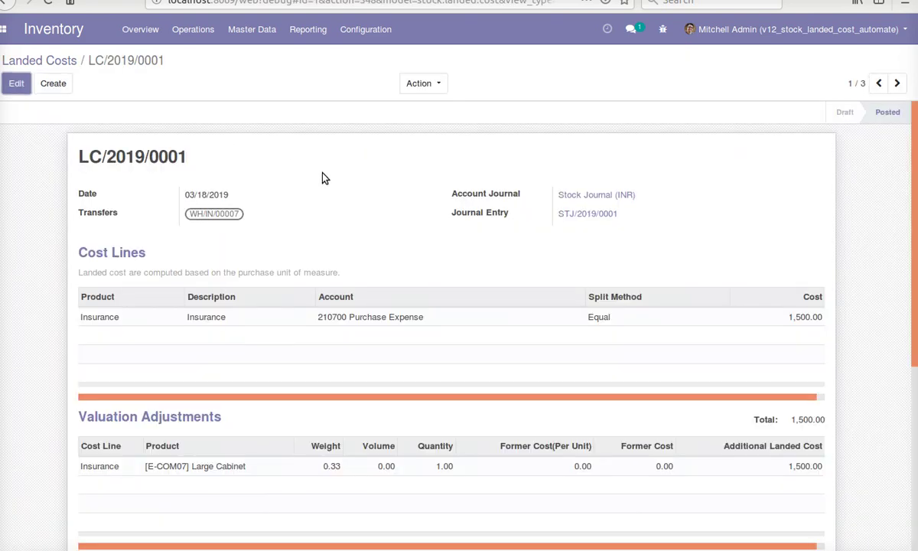
click(58, 65)
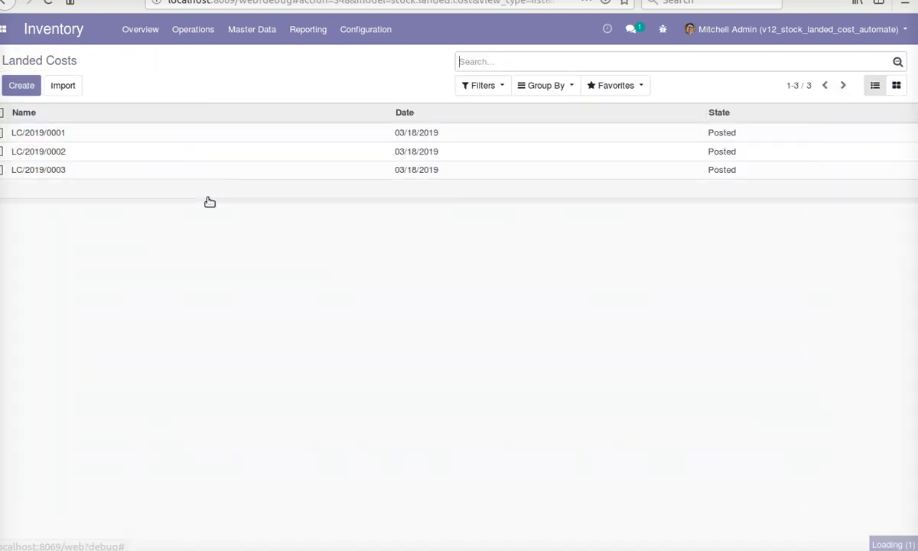
click(429, 152)
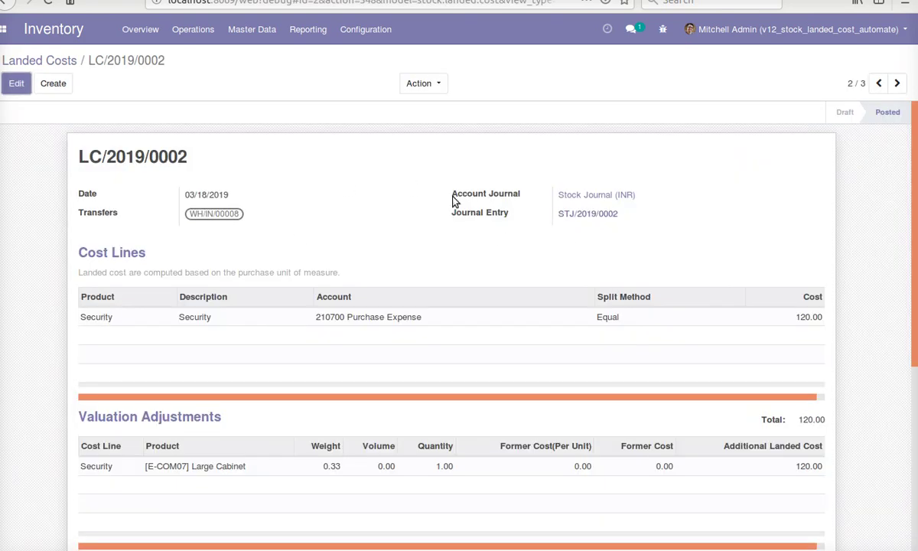
click(65, 62)
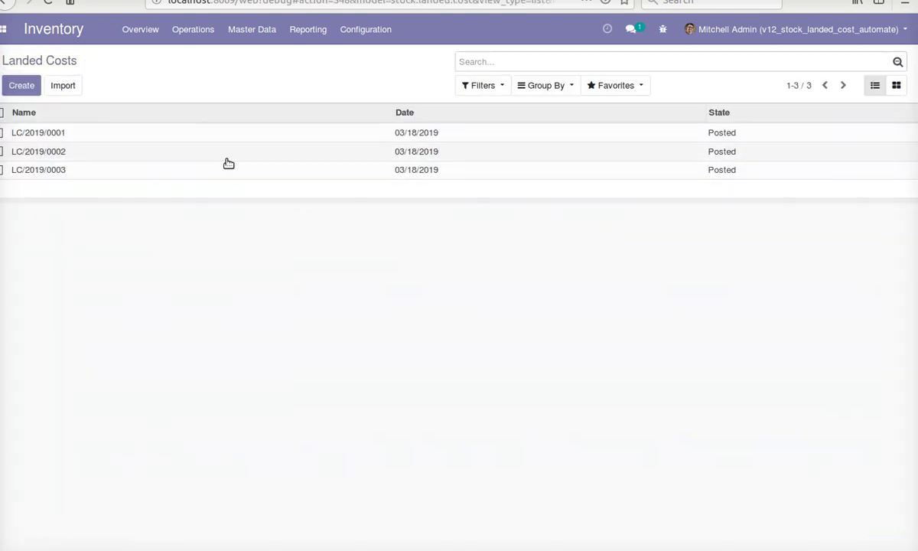
click(227, 152)
click(46, 63)
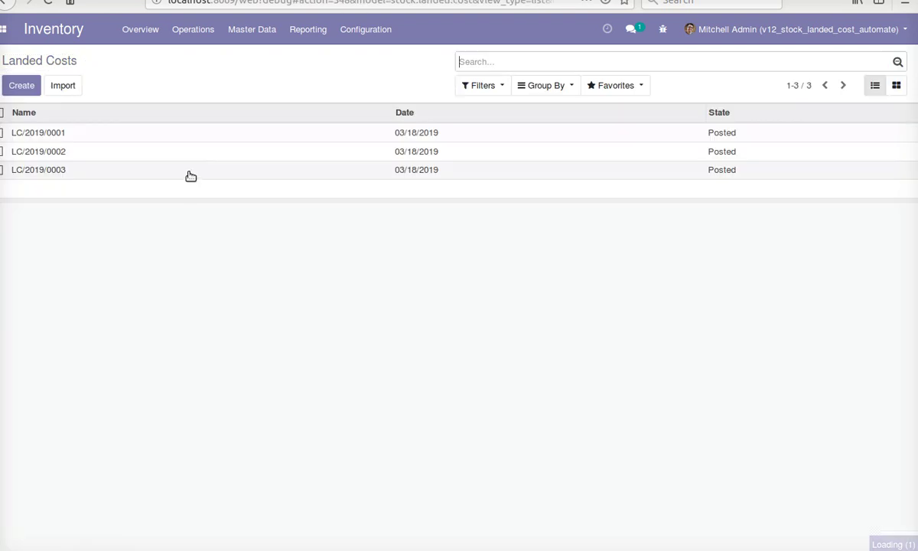
click(185, 177)
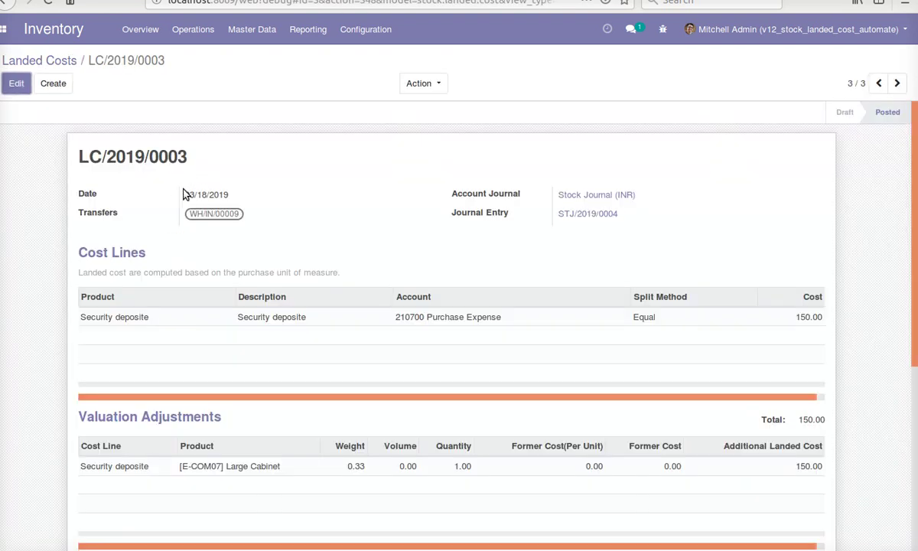